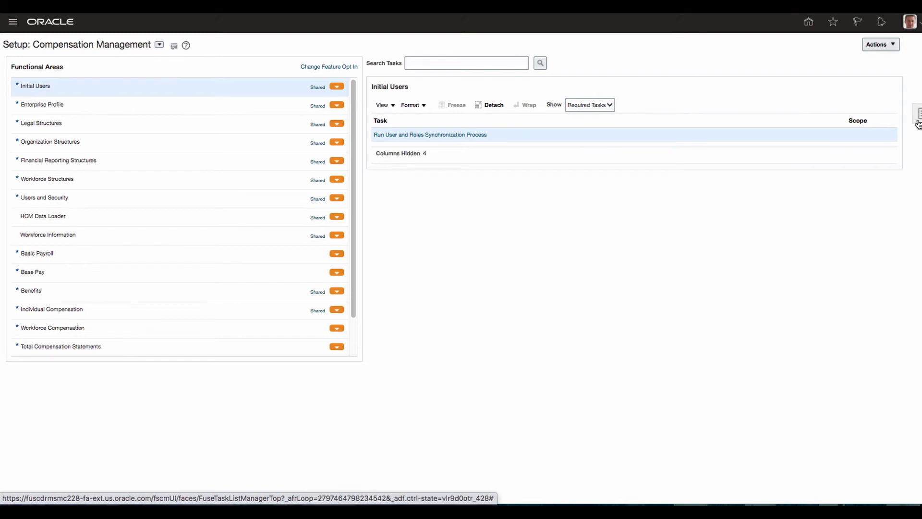
- Open the search page for setup tasks and business objects and search for "Fast Fomula"
{"action": "left_click", "coordinate": [919, 124]}
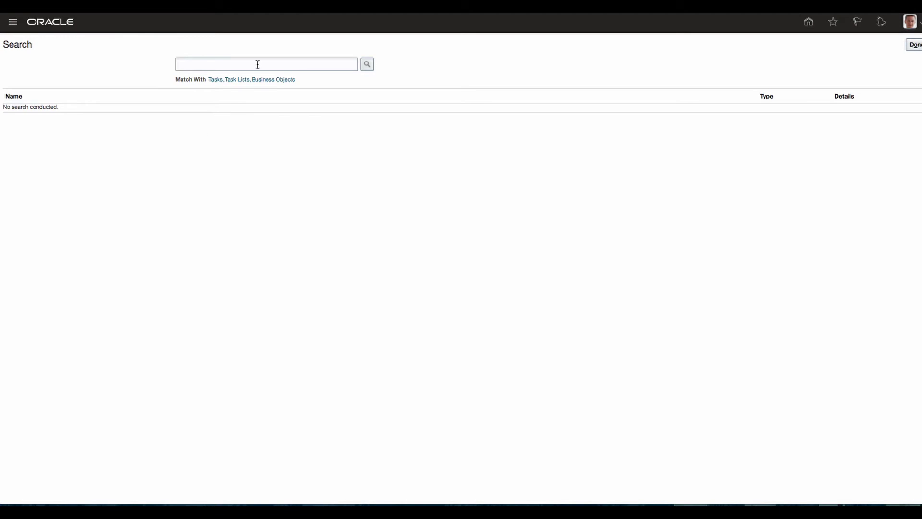
{"action": "left_click", "coordinate": [257, 64]}
{"action": "type", "text": "Fas"}
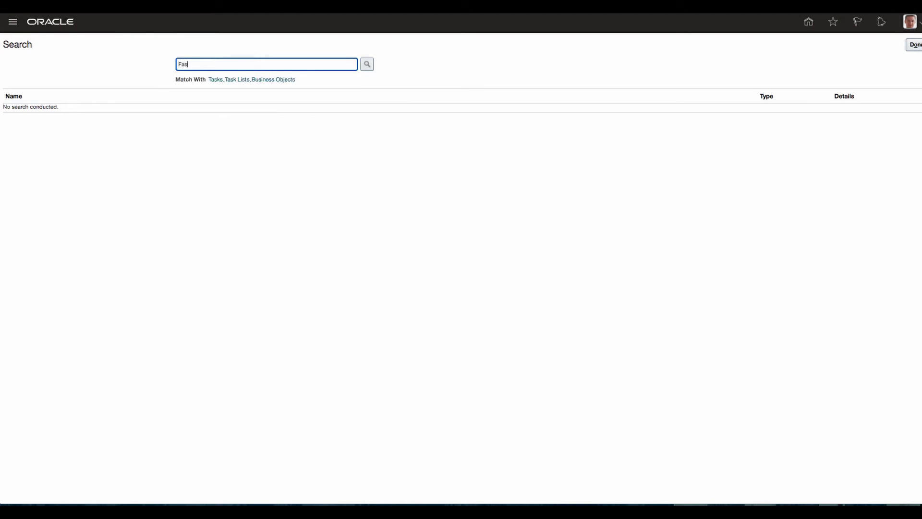
{"action": "type", "text": "t Fomula"}
{"action": "key", "text": "Return"}
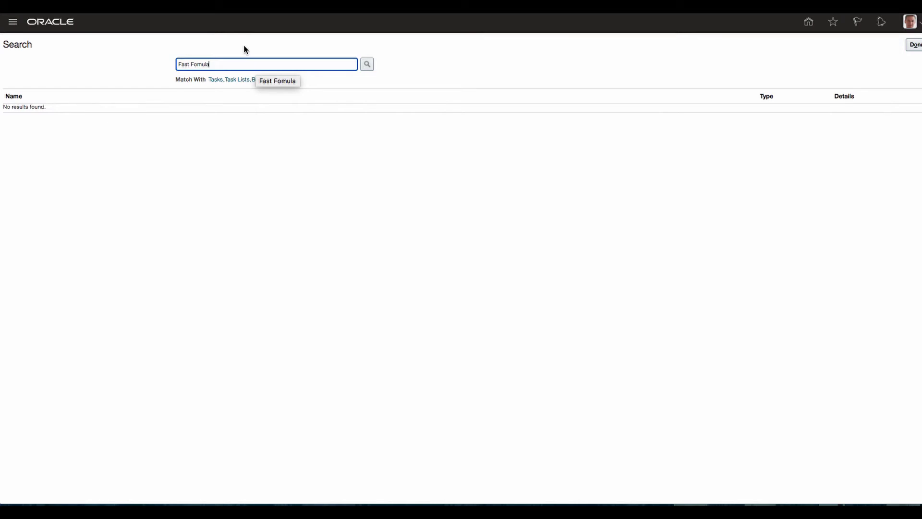
{"action": "left_click", "coordinate": [367, 64]}
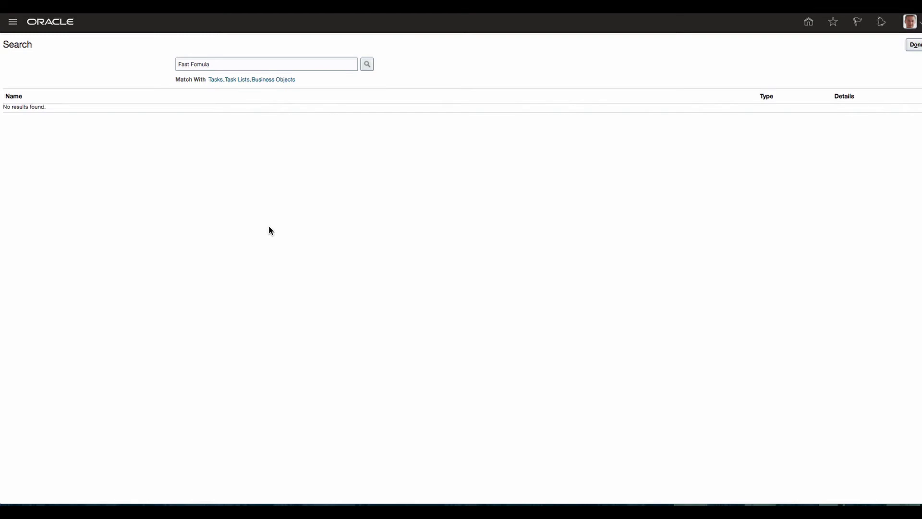
- Change the search term to "Fast Form" and open Fast Formula from the results to reach the Fast Formulas page
{"action": "left_click", "coordinate": [220, 64]}
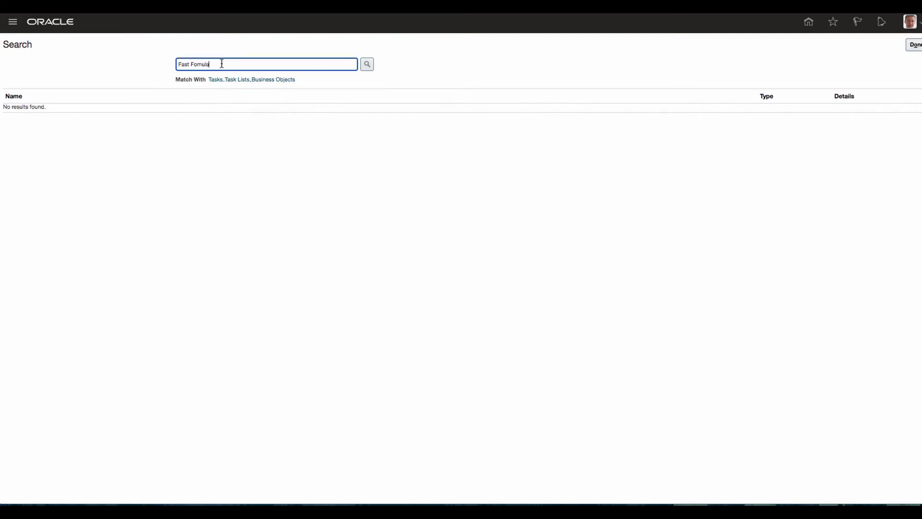
{"action": "key", "text": "BackSpace"}
{"action": "key", "text": "BackSpace"}
{"action": "key", "text": "BackSpace"}
{"action": "type", "text": "m"}
{"action": "left_click", "coordinate": [367, 64]}
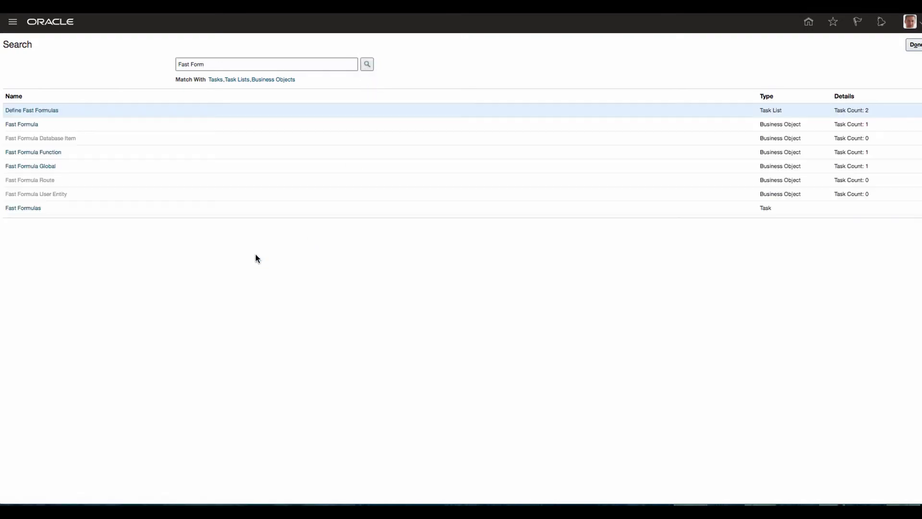
{"action": "left_click", "coordinate": [16, 126]}
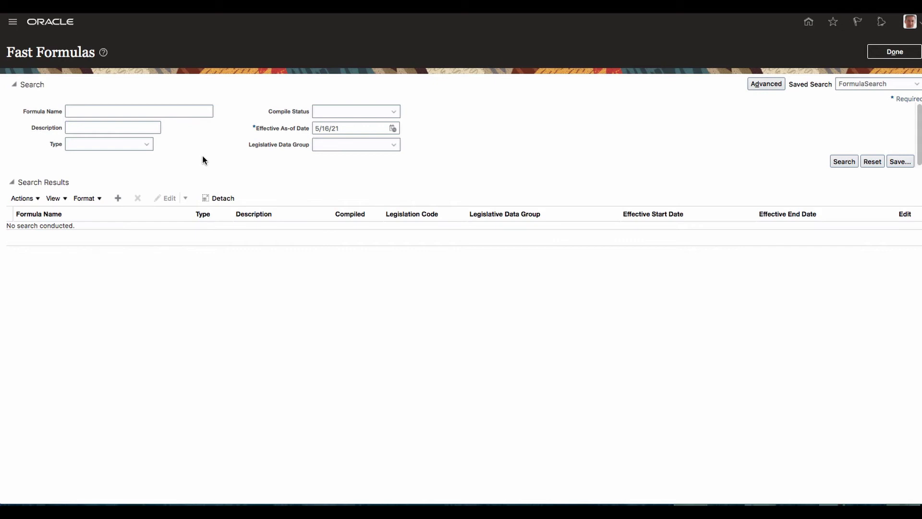
- Search for formulas of type Compensation Person Selection and open Total Comp Person Selection
{"action": "left_click", "coordinate": [149, 145]}
{"action": "scroll", "coordinate": [174, 231], "scroll_direction": "down", "scroll_amount": 10}
{"action": "scroll", "coordinate": [174, 233], "scroll_direction": "down", "scroll_amount": 1}
{"action": "left_click", "coordinate": [138, 199]}
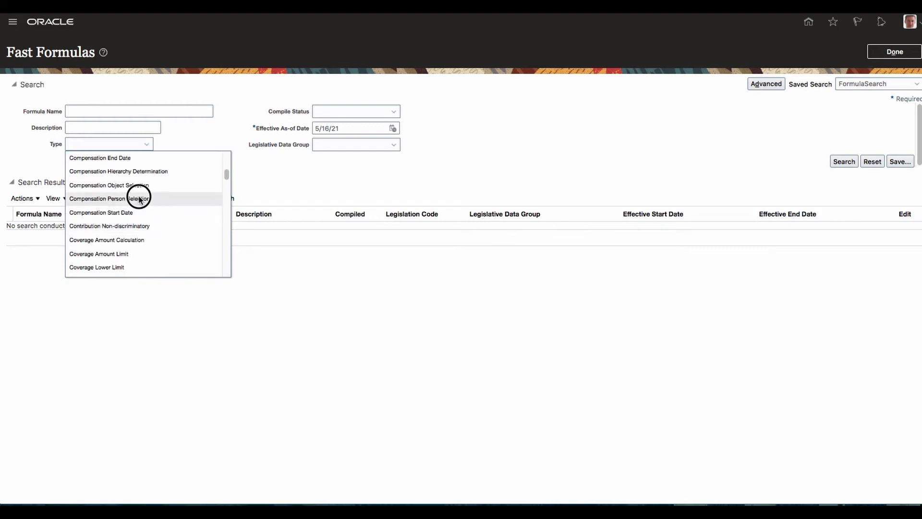
{"action": "left_click", "coordinate": [829, 161]}
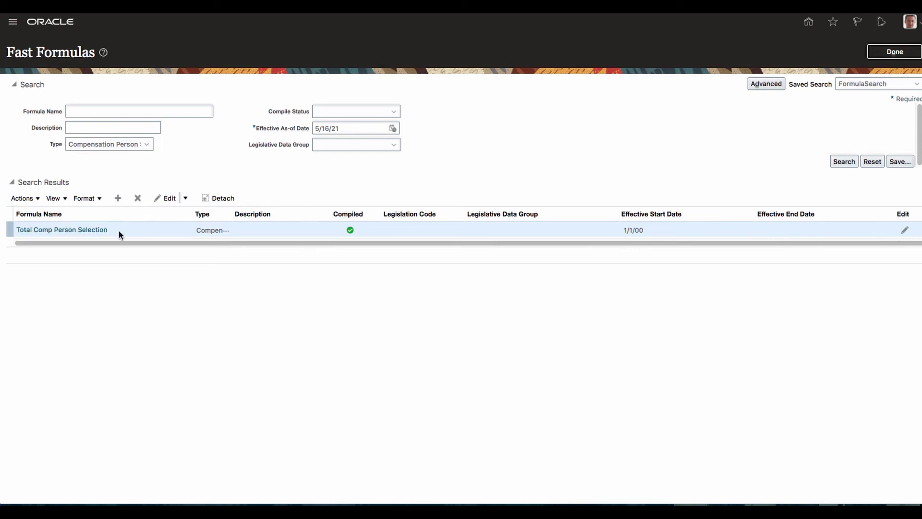
{"action": "left_click", "coordinate": [86, 230]}
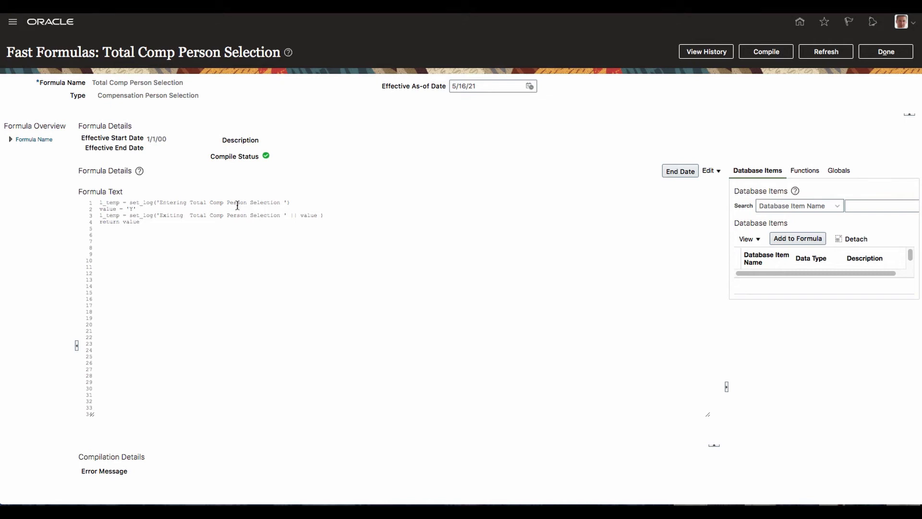
- Examine the formula text and type of Total Comp Person Selection, and return to the formula list
{"action": "left_click", "coordinate": [304, 201]}
{"action": "left_click_drag", "start_coordinate": [305, 202], "coordinate": [72, 203]}
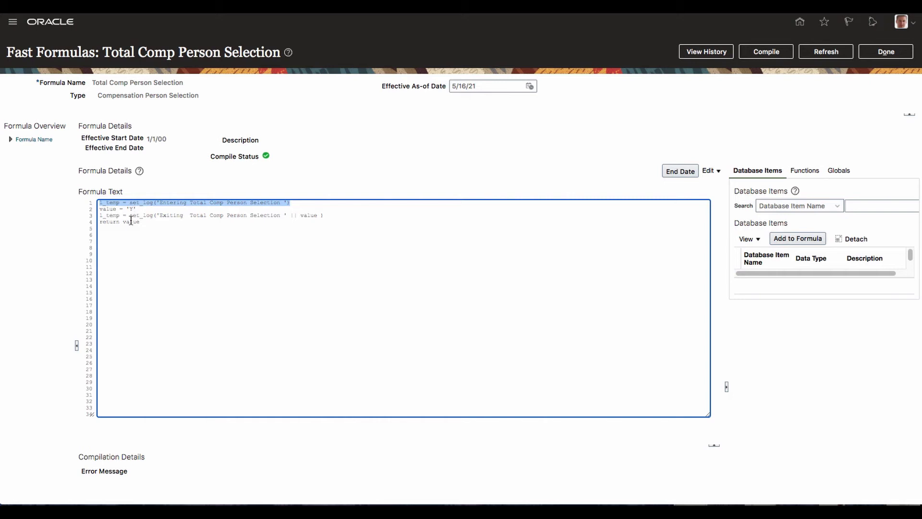
{"action": "left_click_drag", "start_coordinate": [333, 215], "coordinate": [68, 219]}
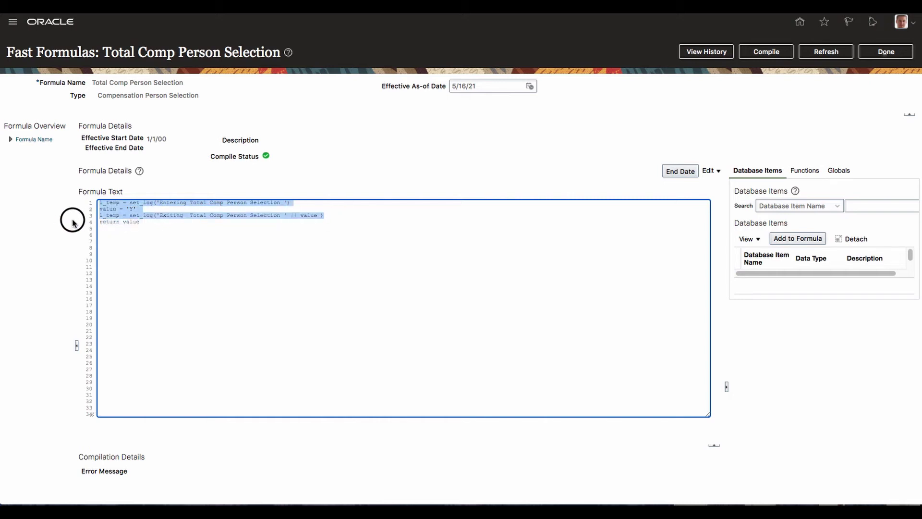
{"action": "left_click", "coordinate": [127, 223]}
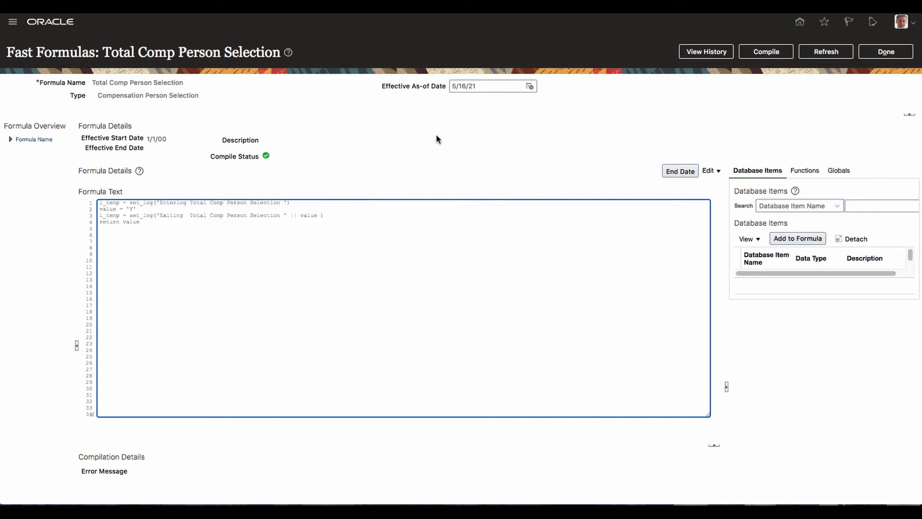
{"action": "left_click", "coordinate": [100, 96]}
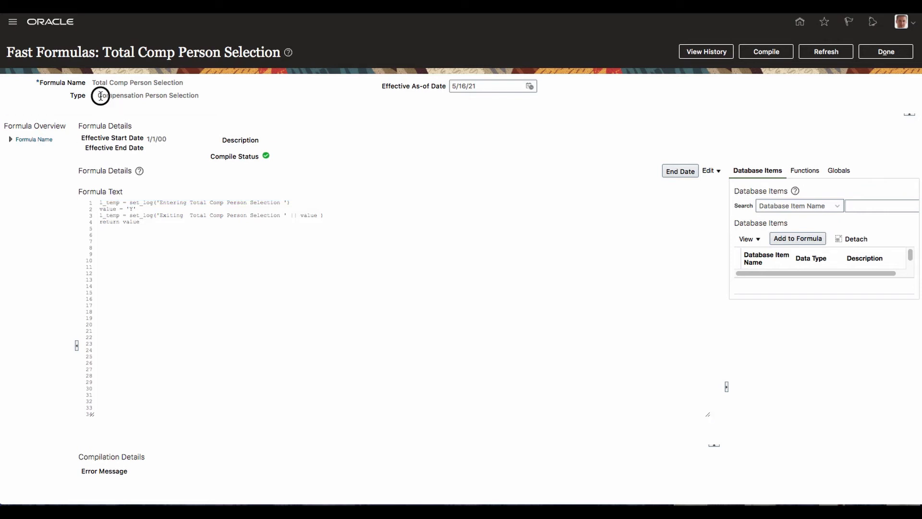
{"action": "left_click_drag", "start_coordinate": [101, 96], "coordinate": [214, 96]}
{"action": "left_click", "coordinate": [215, 95]}
{"action": "left_click_drag", "start_coordinate": [96, 98], "coordinate": [215, 95]}
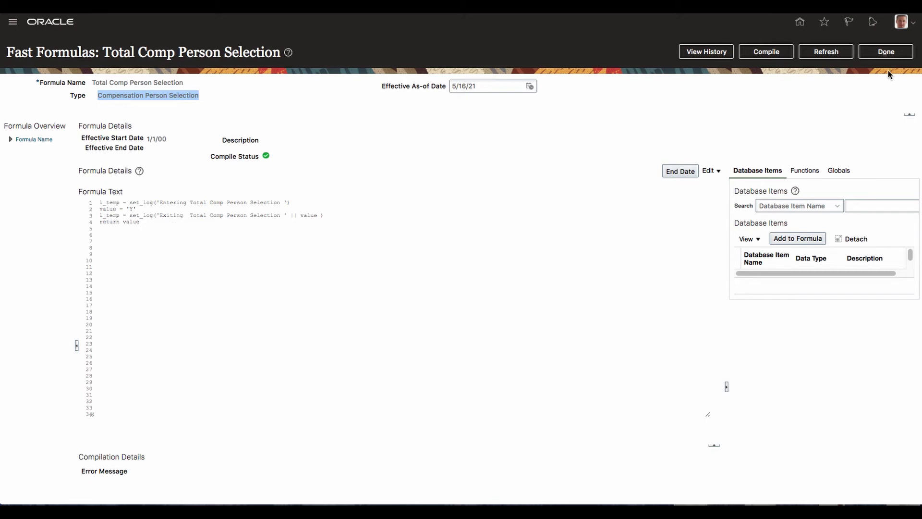
{"action": "left_click", "coordinate": [888, 50]}
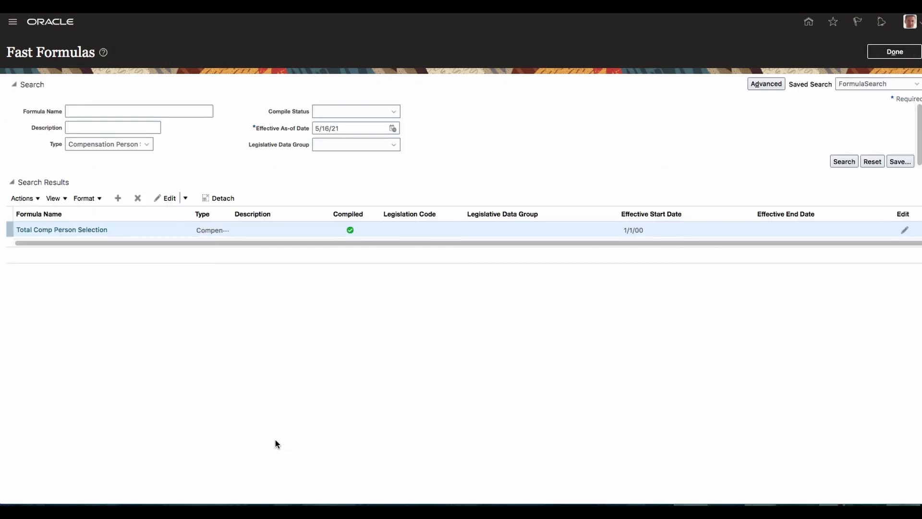
- Start a new fast formula named CMP PERSON SELECTION with the type Compensation Person Selection
{"action": "left_click", "coordinate": [119, 199]}
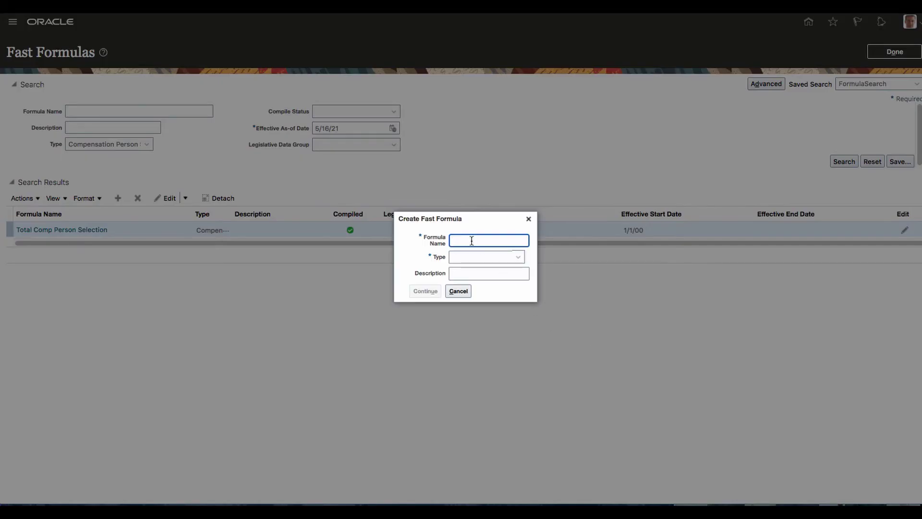
{"action": "type", "text": "CMP PERSON SELECTION"}
{"action": "key", "text": "Tab"}
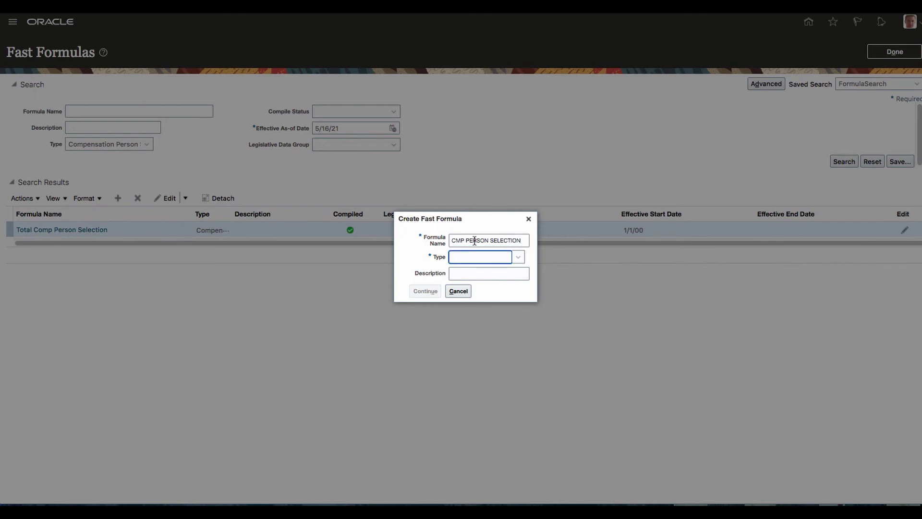
{"action": "left_click", "coordinate": [519, 261]}
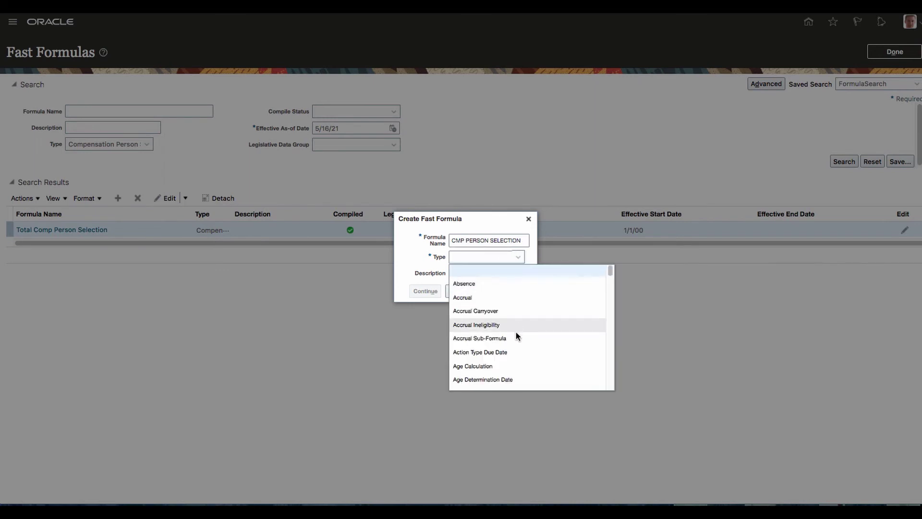
{"action": "scroll", "coordinate": [524, 358], "scroll_direction": "down", "scroll_amount": 10}
{"action": "scroll", "coordinate": [524, 361], "scroll_direction": "down", "scroll_amount": 5}
{"action": "scroll", "coordinate": [526, 364], "scroll_direction": "up", "scroll_amount": 6}
{"action": "scroll", "coordinate": [527, 366], "scroll_direction": "up", "scroll_amount": 3}
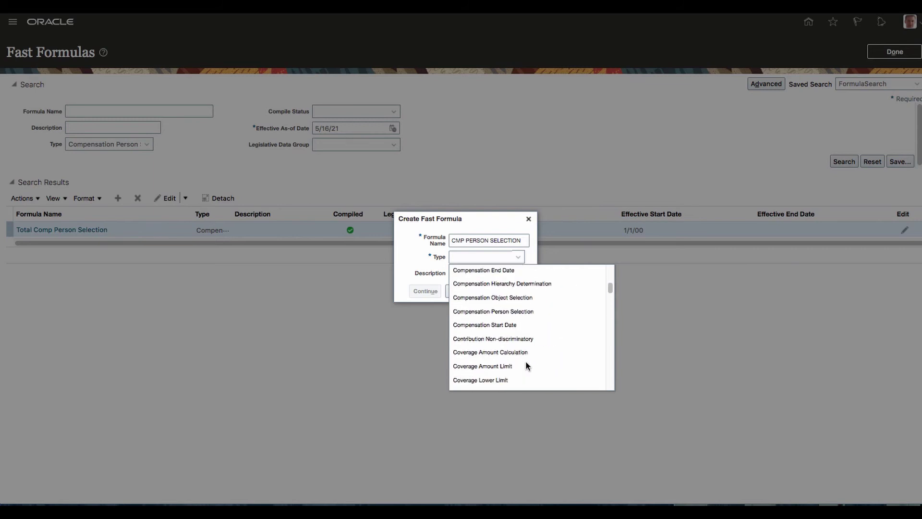
{"action": "left_click", "coordinate": [532, 312]}
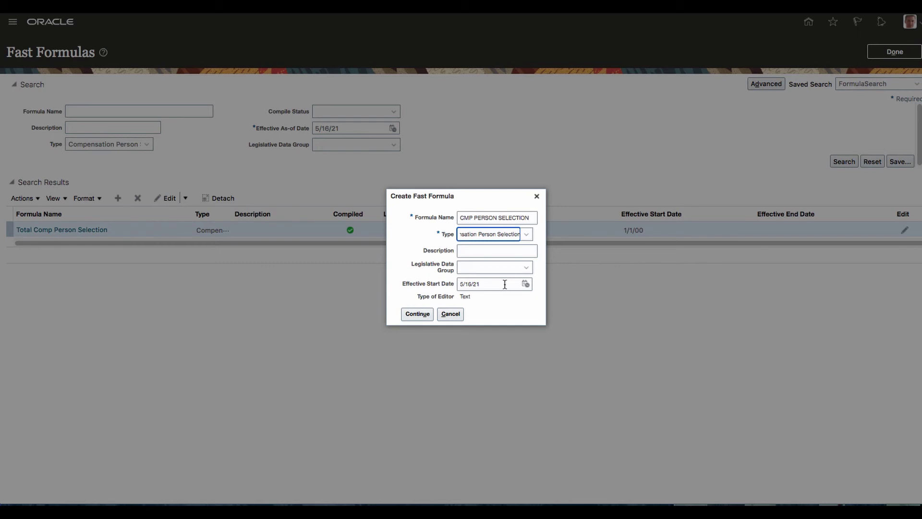
- Set the new formula's effective start date to 1/1/2000 and continue to the formula editor
{"action": "left_click", "coordinate": [493, 287]}
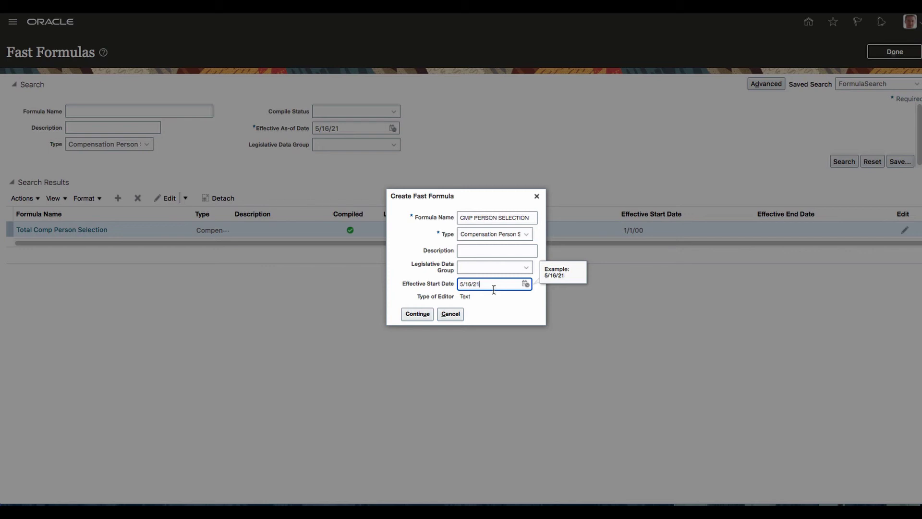
{"action": "key", "text": "BackSpace"}
{"action": "key", "text": "BackSpace"}
{"action": "key", "text": "BackSpace"}
{"action": "key", "text": "BackSpace"}
{"action": "key", "text": "BackSpace"}
{"action": "key", "text": "BackSpace"}
{"action": "key", "text": "BackSpace"}
{"action": "type", "text": "1/1/2000"}
{"action": "key", "text": "Tab"}
{"action": "left_click", "coordinate": [424, 318]}
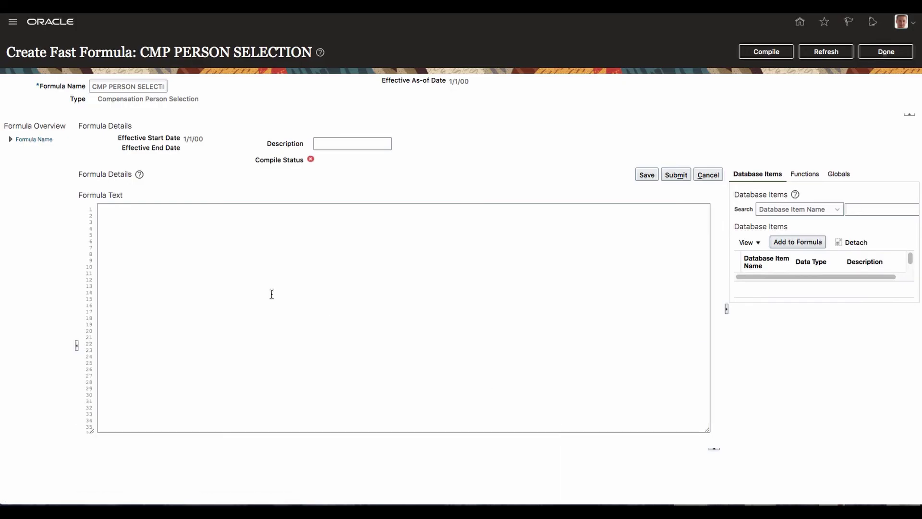
- Write the formula text as l_value = 'Y' followed by return l_value on a second line, and save it
{"action": "left_click", "coordinate": [266, 282]}
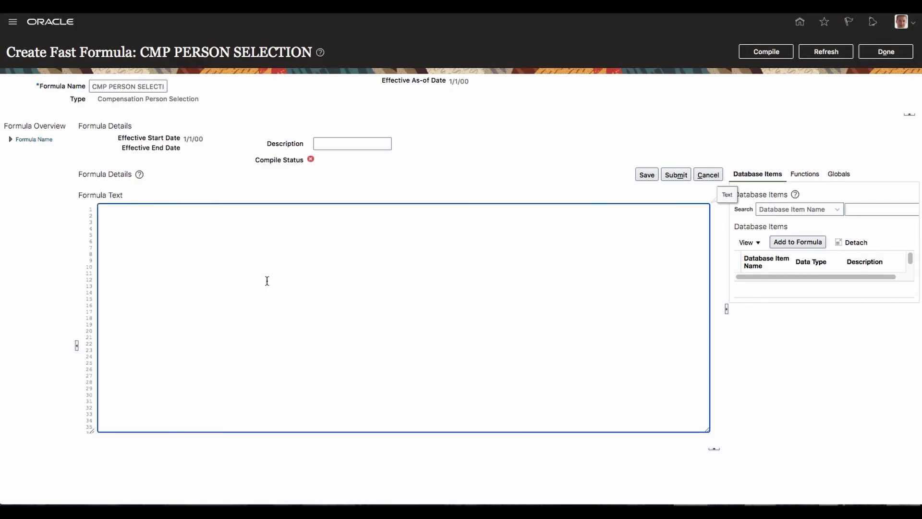
{"action": "type", "text": "l_value = 'Y' return l_value"}
{"action": "left_click", "coordinate": [647, 175]}
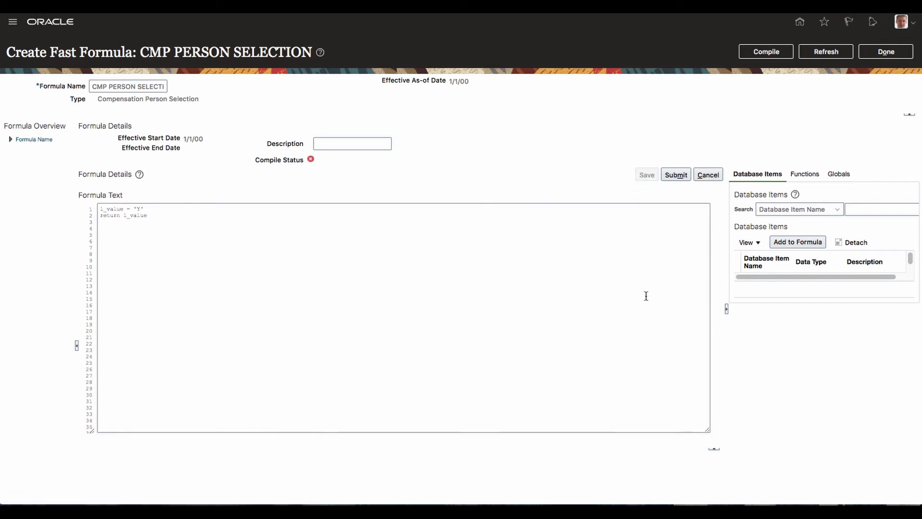
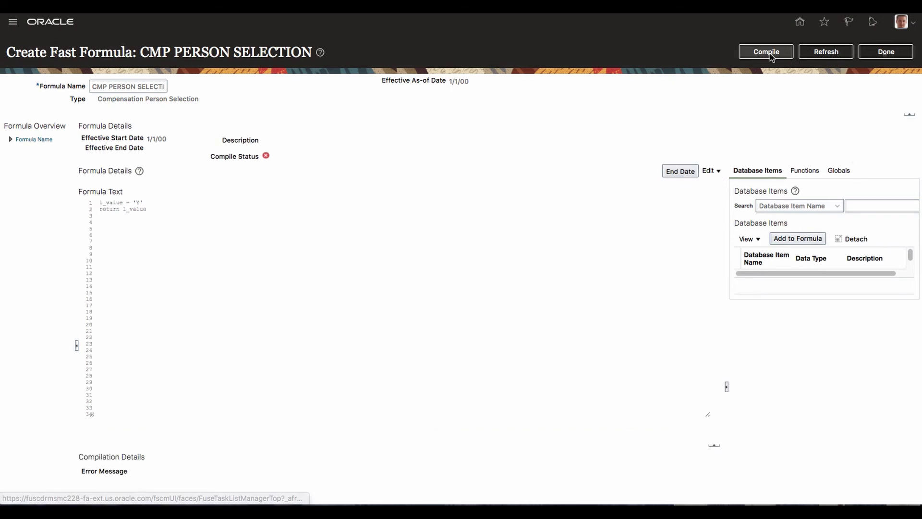
- Compile the CMP PERSON SELECTION formula and refresh its compile status
{"action": "left_click", "coordinate": [772, 57]}
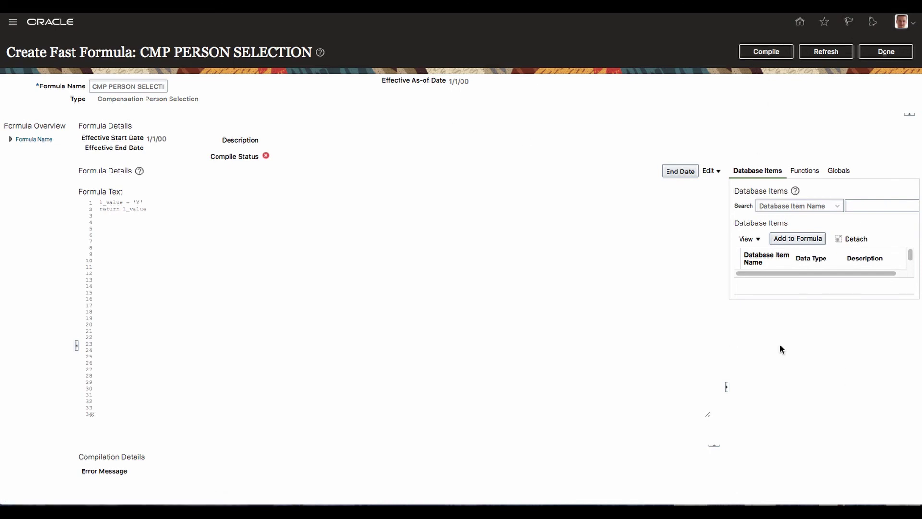
{"action": "left_click", "coordinate": [770, 56]}
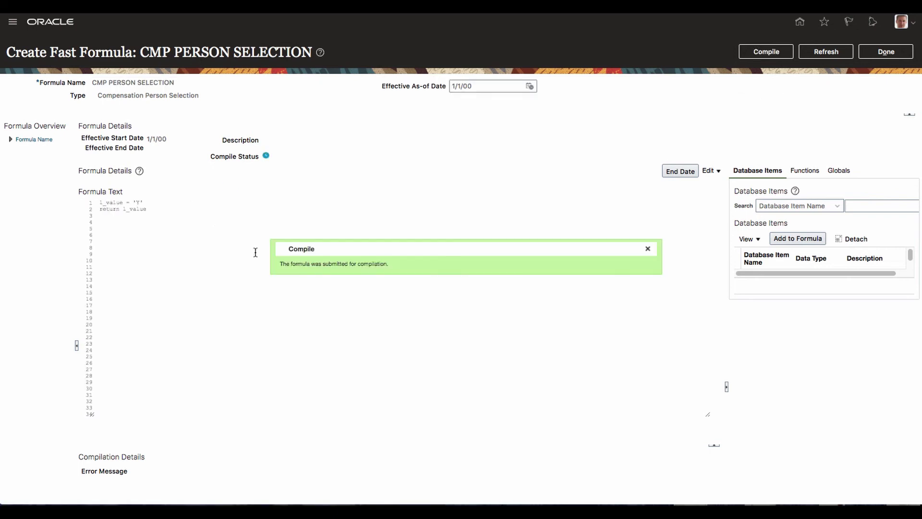
{"action": "left_click", "coordinate": [648, 249]}
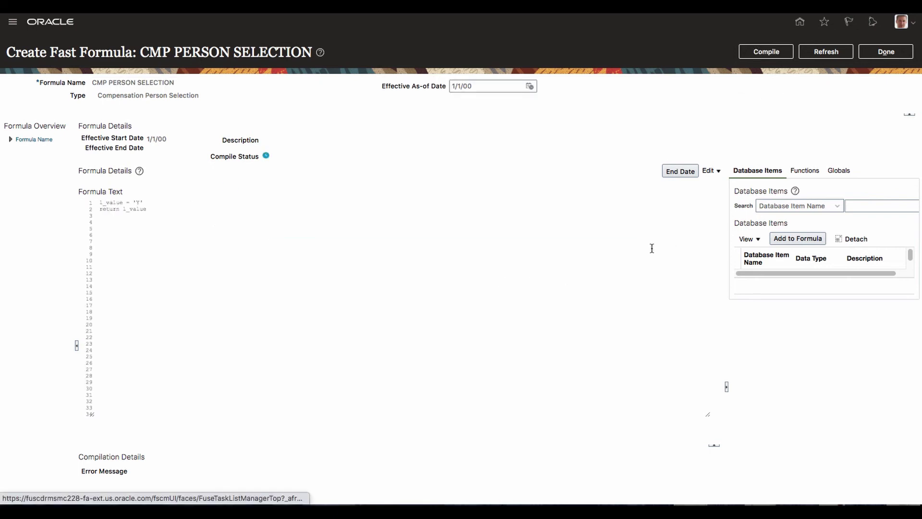
{"action": "left_click", "coordinate": [826, 54]}
{"action": "left_click", "coordinate": [826, 54]}
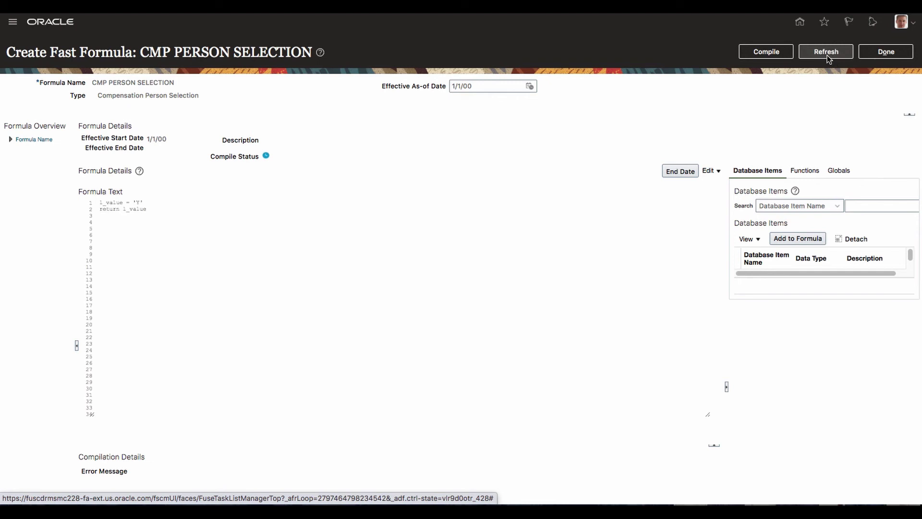
{"action": "left_click", "coordinate": [827, 55]}
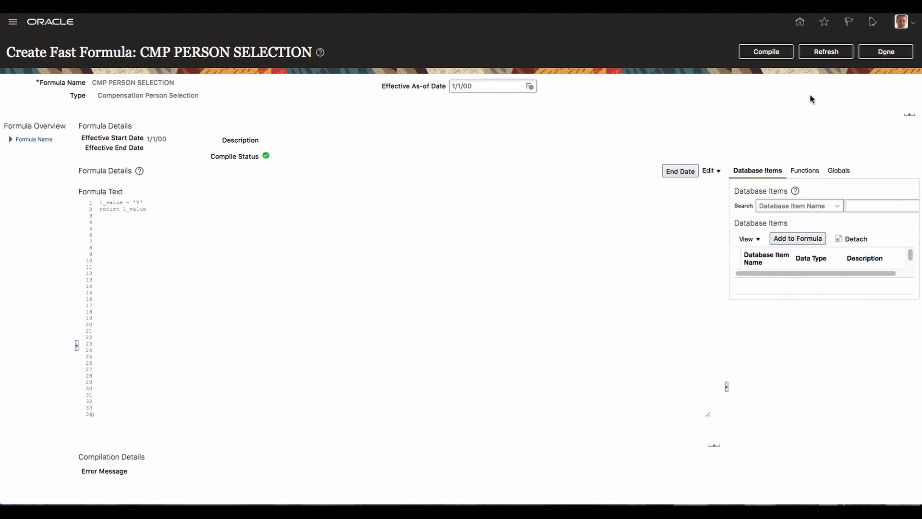
- Close the formula and its task pages to return to the Compensation Management setup page
{"action": "left_click", "coordinate": [887, 53]}
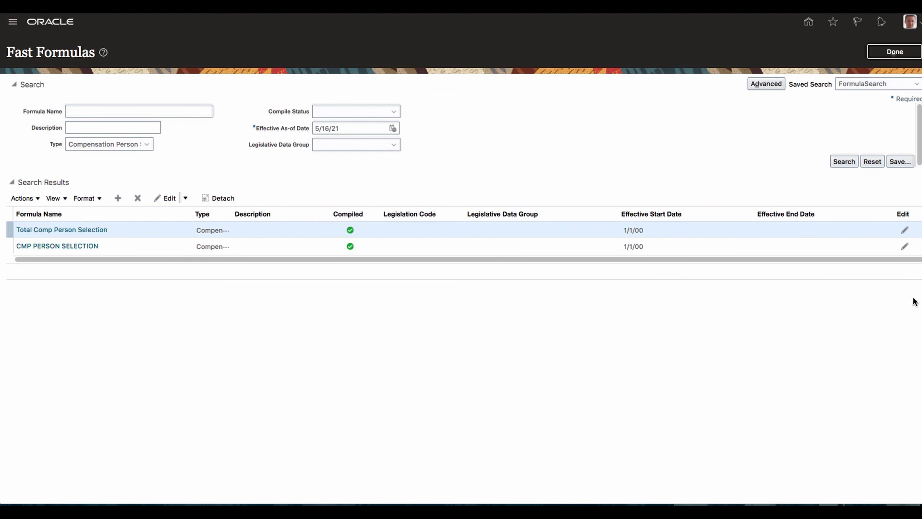
{"action": "left_click", "coordinate": [907, 57]}
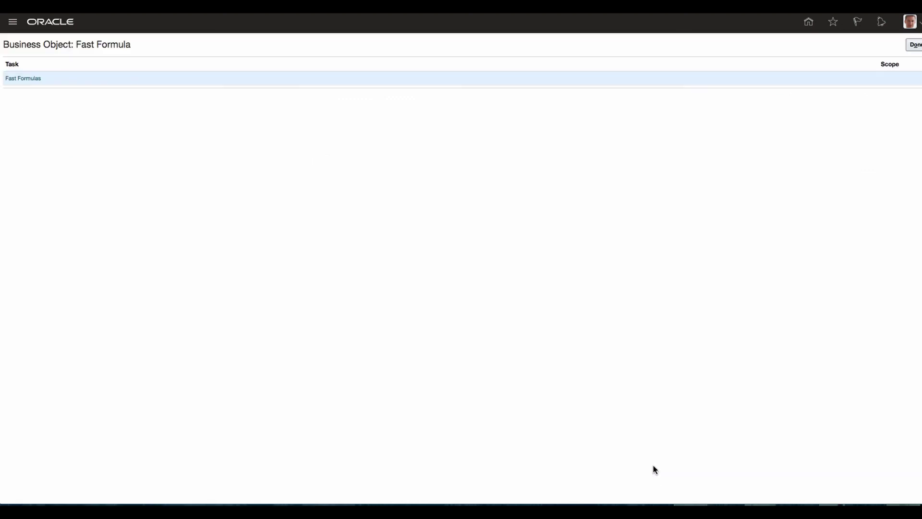
{"action": "left_click", "coordinate": [915, 45]}
{"action": "left_click", "coordinate": [915, 46]}
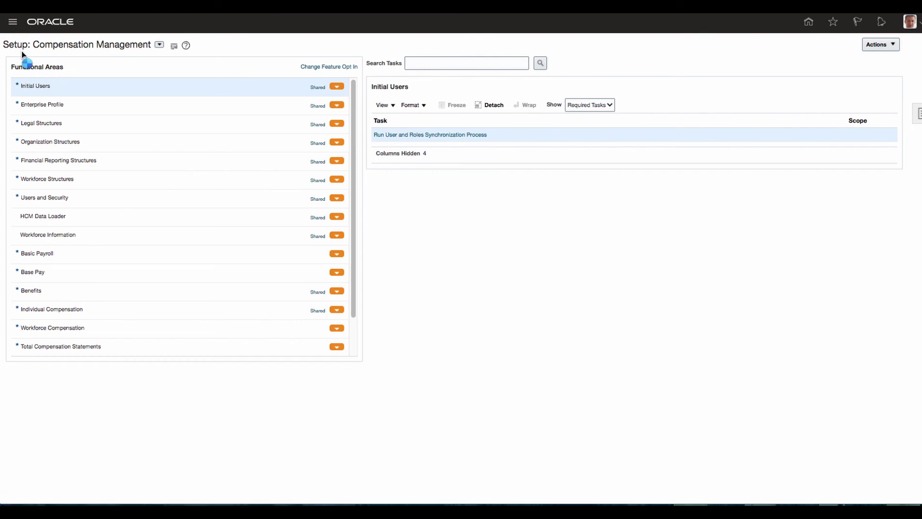
- Return to the home page and open the Compensation work area under My Client Groups
{"action": "left_click", "coordinate": [15, 24]}
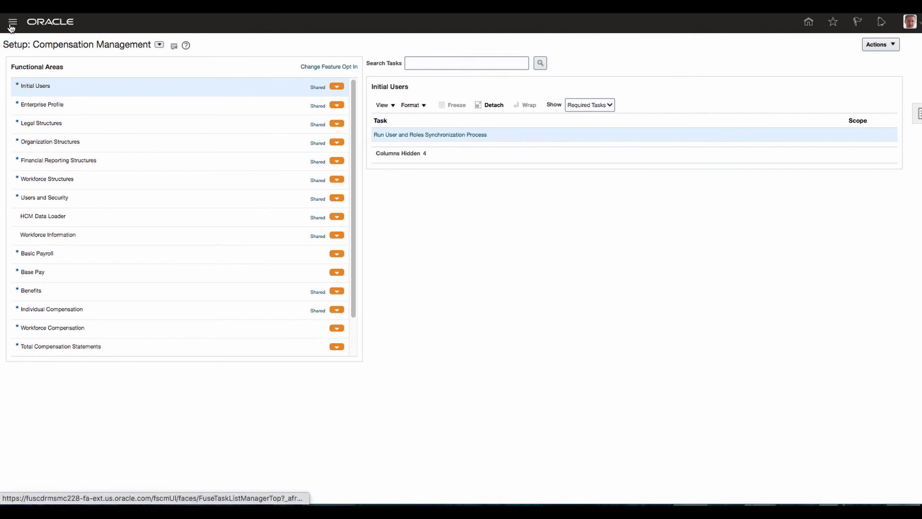
{"action": "left_click", "coordinate": [12, 24]}
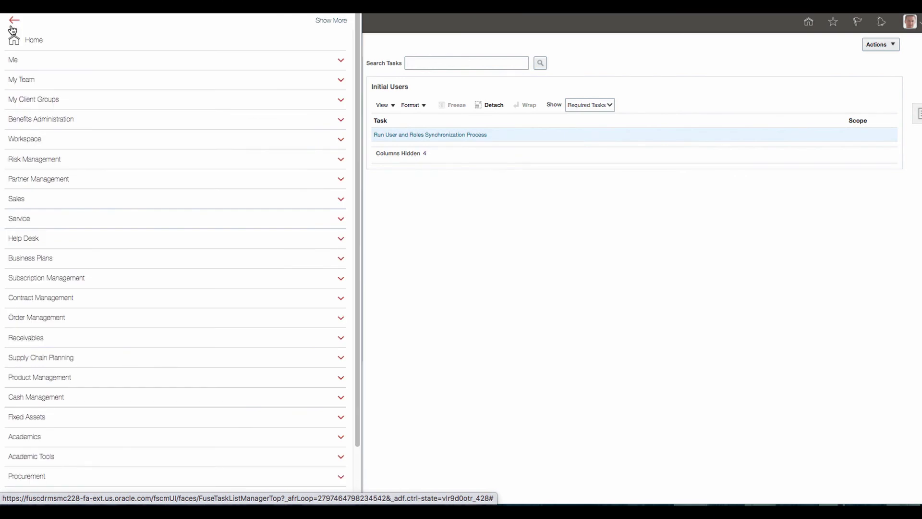
{"action": "left_click", "coordinate": [42, 40]}
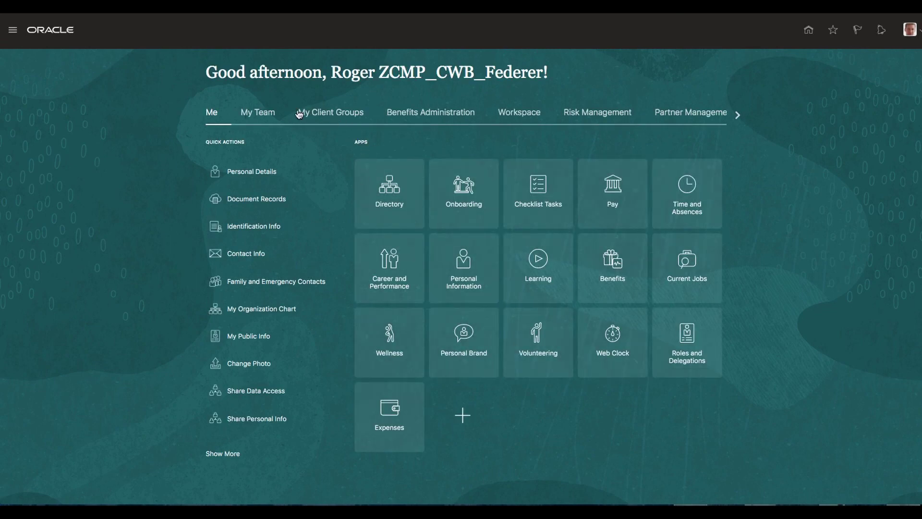
{"action": "left_click", "coordinate": [336, 117]}
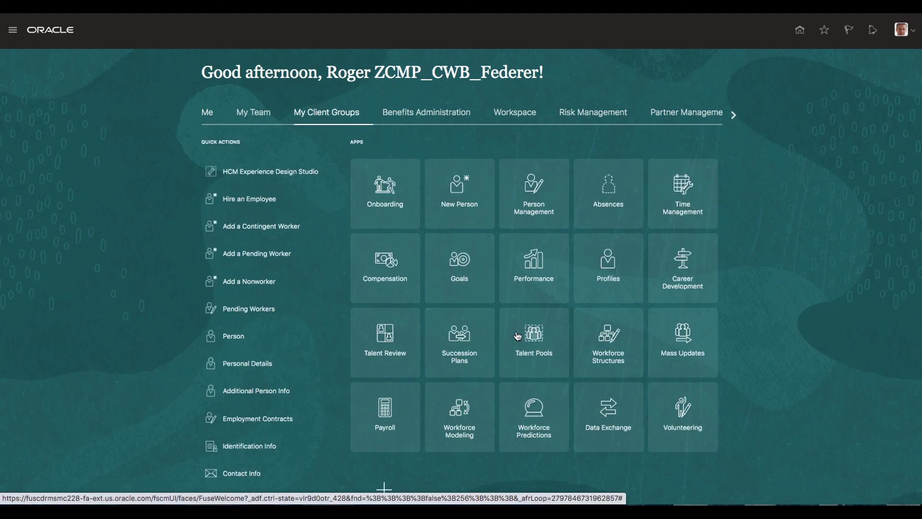
{"action": "left_click", "coordinate": [383, 264]}
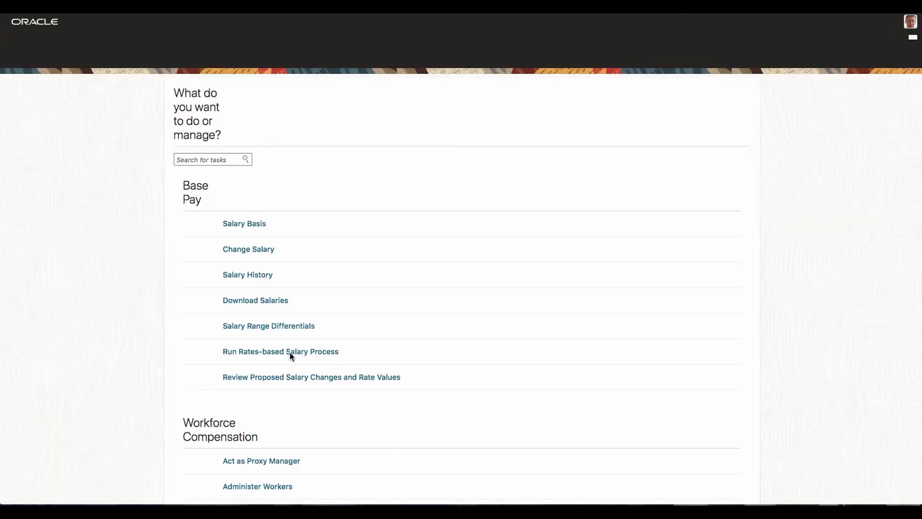
- Open the Generate Statements task of Total Compensation Statements
{"action": "scroll", "coordinate": [290, 354], "scroll_direction": "down", "scroll_amount": 15}
{"action": "scroll", "coordinate": [336, 374], "scroll_direction": "up", "scroll_amount": 8}
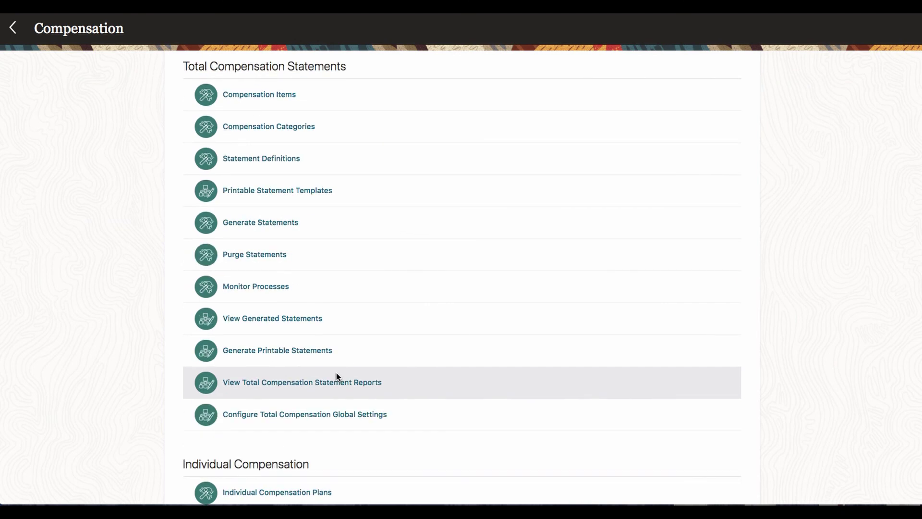
{"action": "scroll", "coordinate": [427, 372], "scroll_direction": "down", "scroll_amount": 5}
{"action": "scroll", "coordinate": [423, 378], "scroll_direction": "up", "scroll_amount": 6}
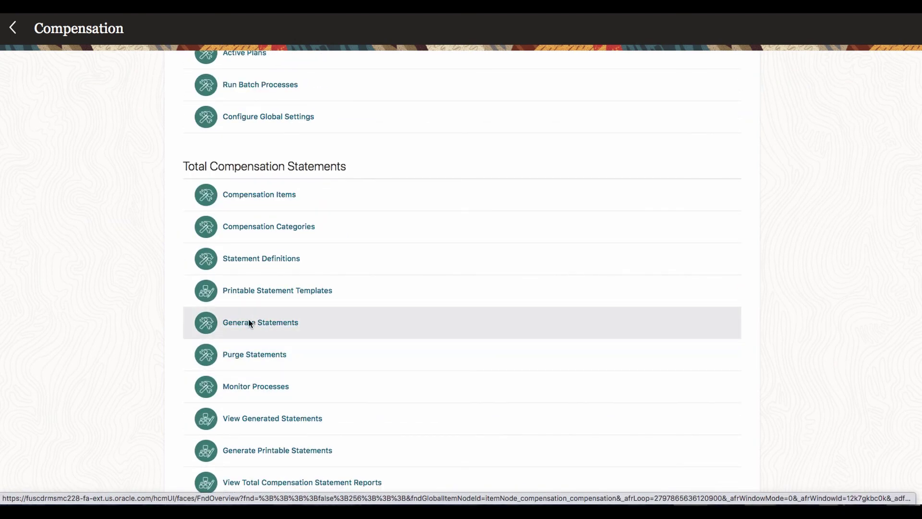
{"action": "left_click", "coordinate": [277, 325]}
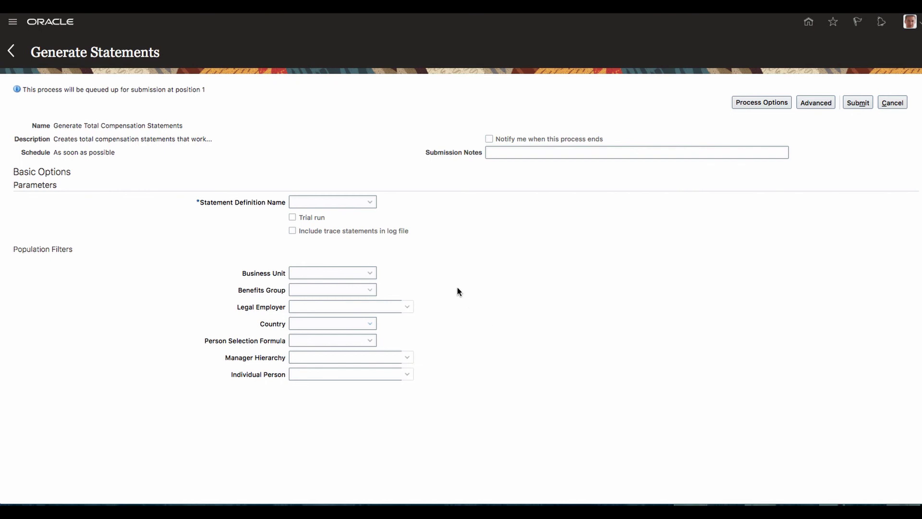
- Choose CMP PERSON SELECTION as the Person Selection Formula population filter, and cancel the statement generation without submitting it
{"action": "left_click", "coordinate": [329, 342]}
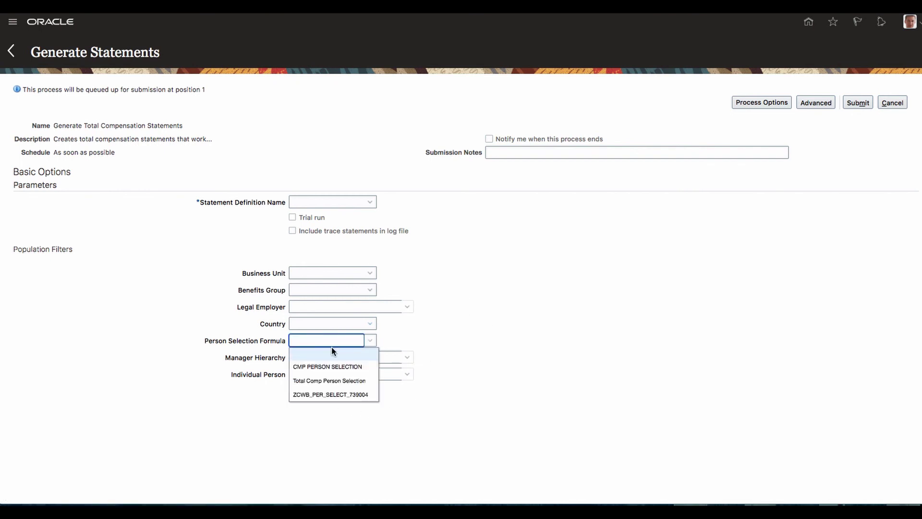
{"action": "left_click", "coordinate": [340, 365]}
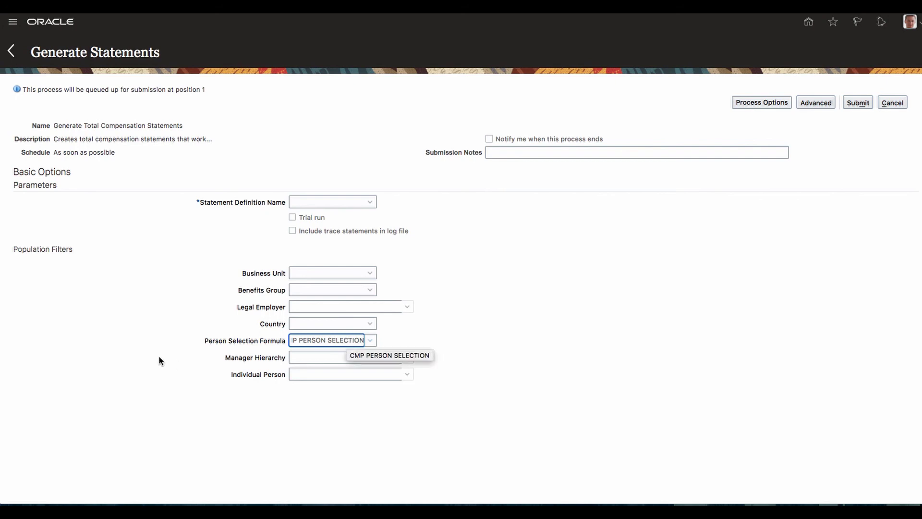
{"action": "left_click", "coordinate": [201, 344]}
{"action": "left_click_drag", "start_coordinate": [201, 344], "coordinate": [391, 339]}
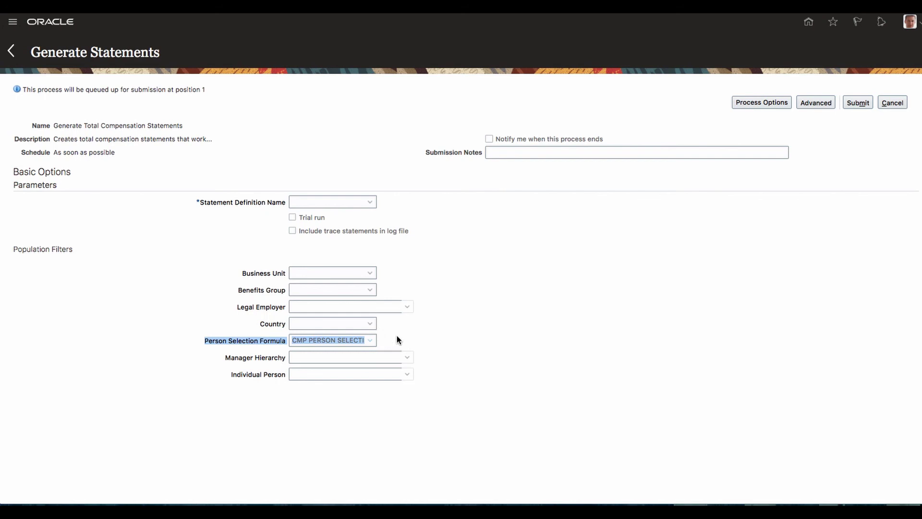
{"action": "left_click", "coordinate": [903, 106]}
- Open the Compensation Items task of Total Compensation Statements and start creating a new compensation item
{"action": "scroll", "coordinate": [356, 423], "scroll_direction": "down", "scroll_amount": 10}
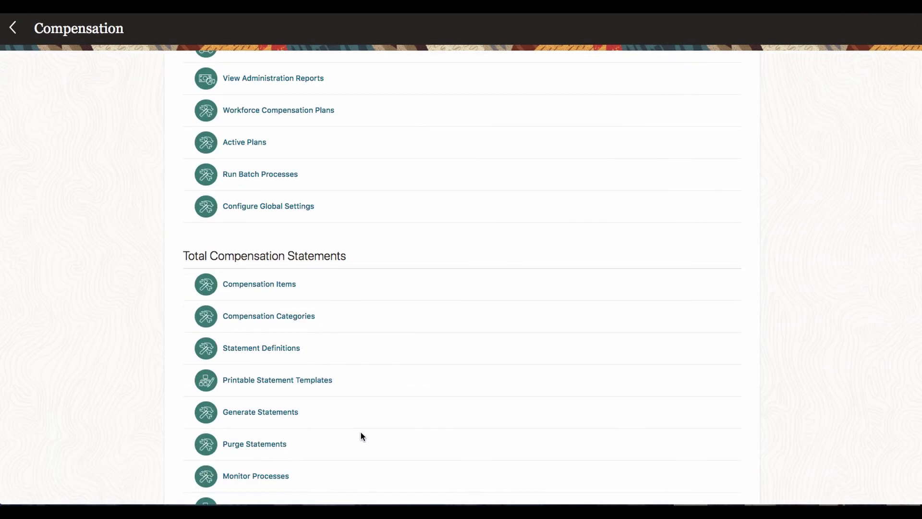
{"action": "left_click", "coordinate": [270, 287]}
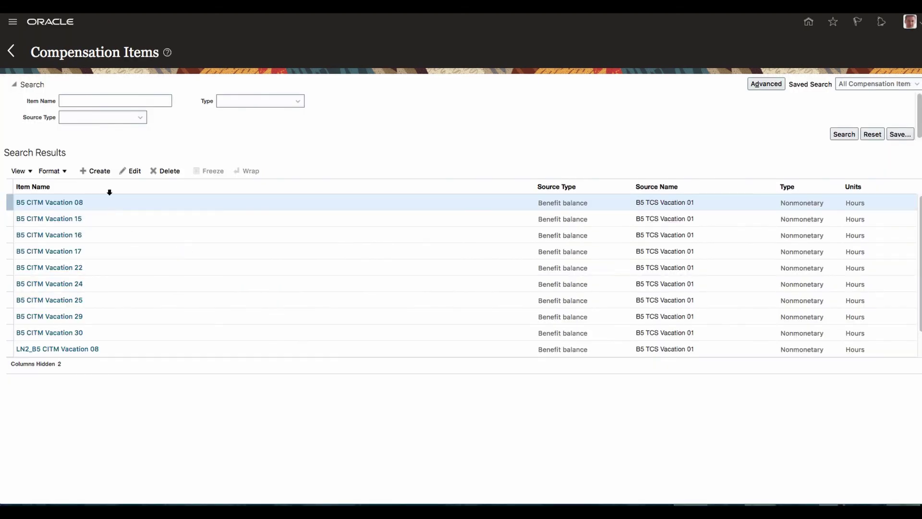
{"action": "left_click", "coordinate": [98, 169]}
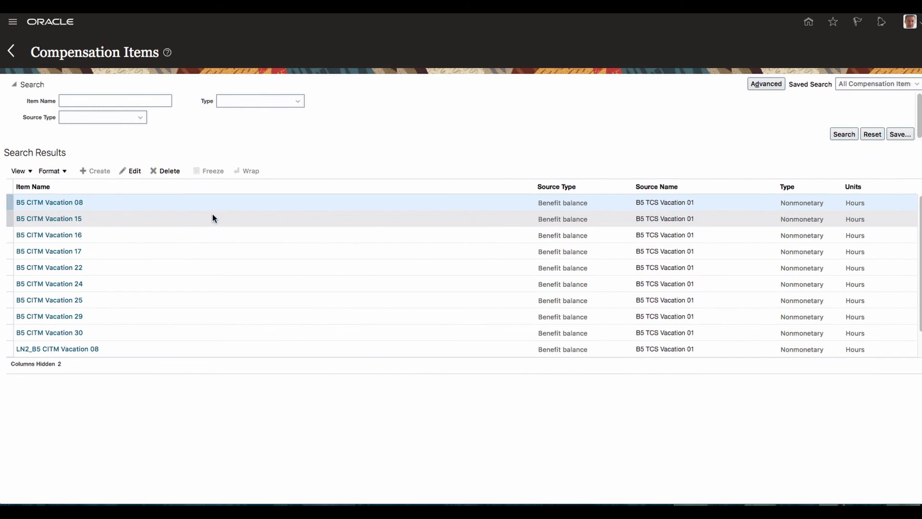
- Name the new compensation item Test and set its source type to Formula
{"action": "left_click", "coordinate": [126, 86]}
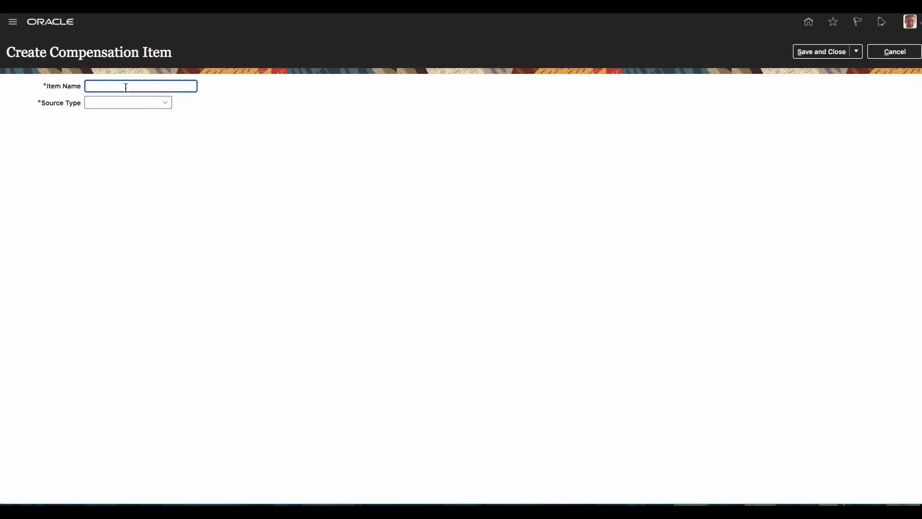
{"action": "type", "text": "Test"}
{"action": "key", "text": "Tab"}
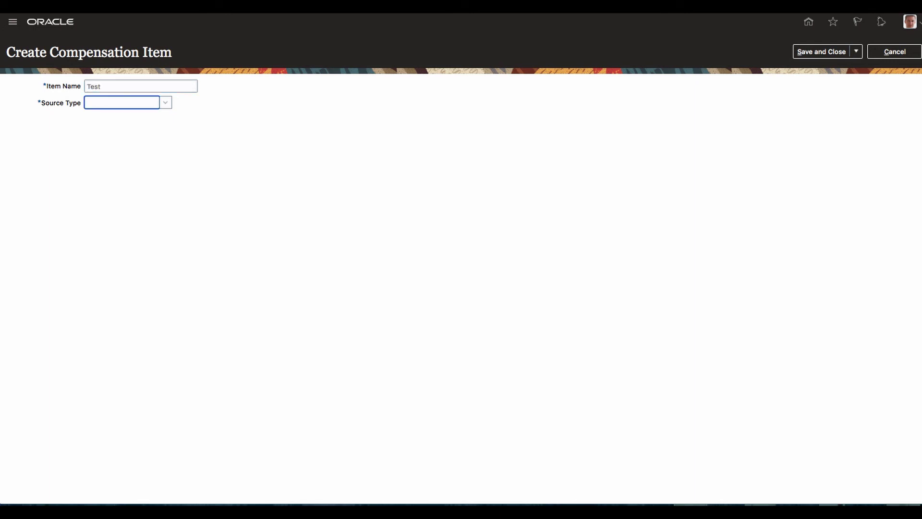
{"action": "left_click", "coordinate": [165, 102]}
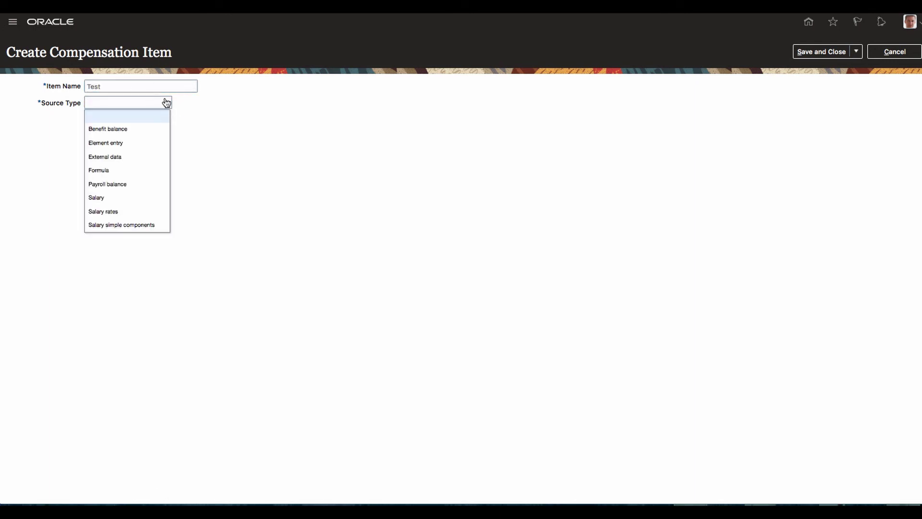
{"action": "left_click", "coordinate": [114, 171]}
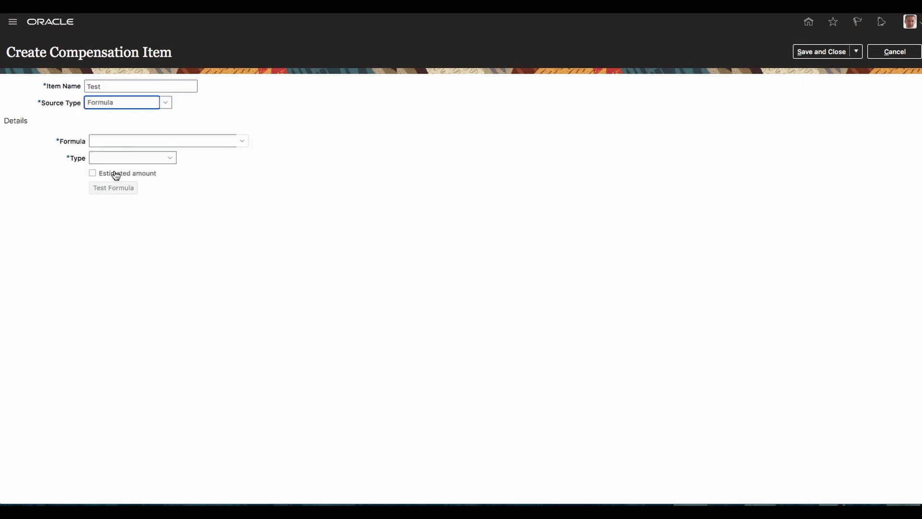
- Search the formulas available for the compensation item by the name CMP
{"action": "left_click", "coordinate": [123, 140]}
{"action": "left_click", "coordinate": [243, 142]}
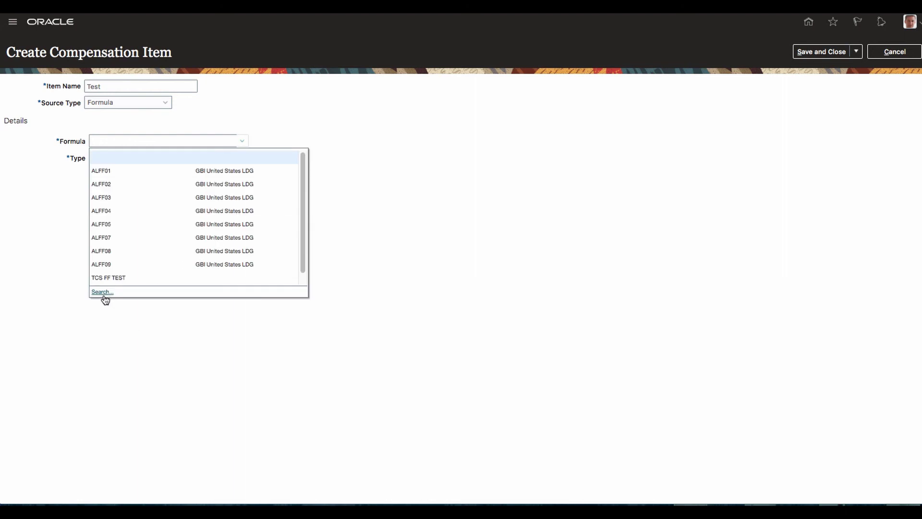
{"action": "left_click", "coordinate": [103, 293]}
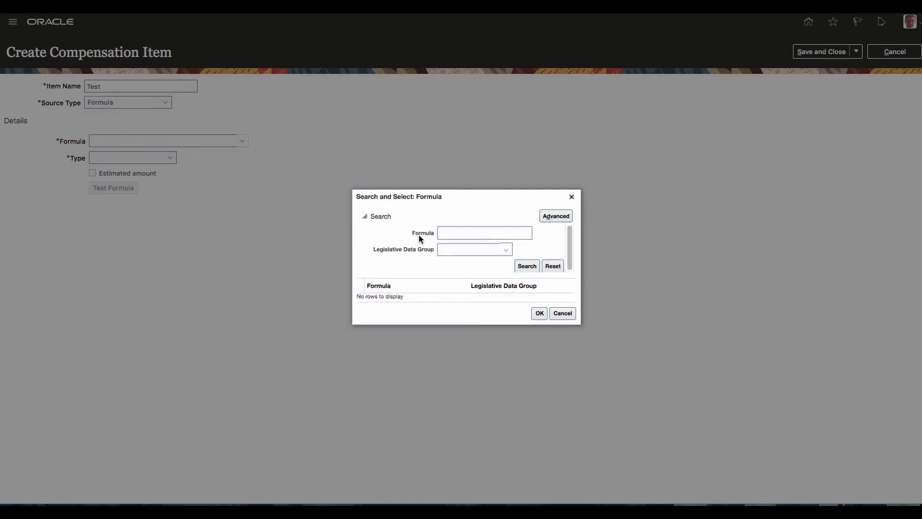
{"action": "left_click", "coordinate": [448, 233]}
{"action": "type", "text": "MP"}
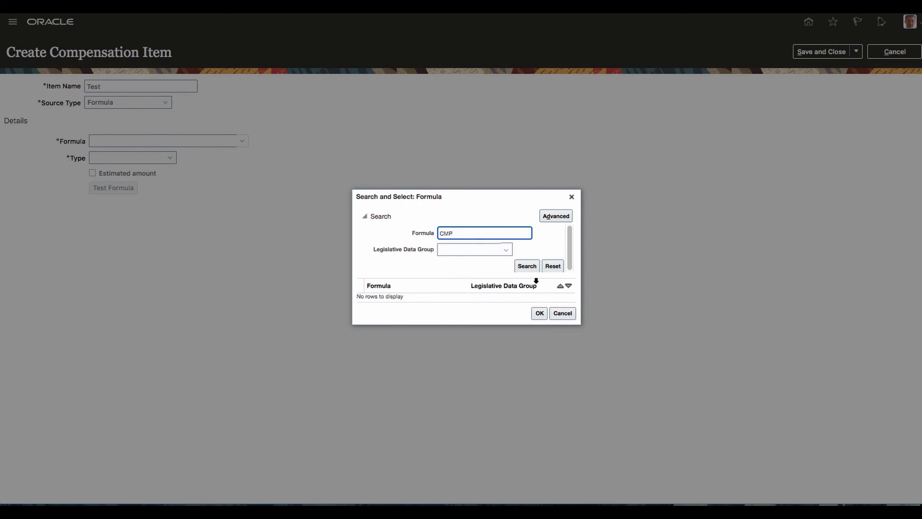
{"action": "left_click", "coordinate": [528, 266]}
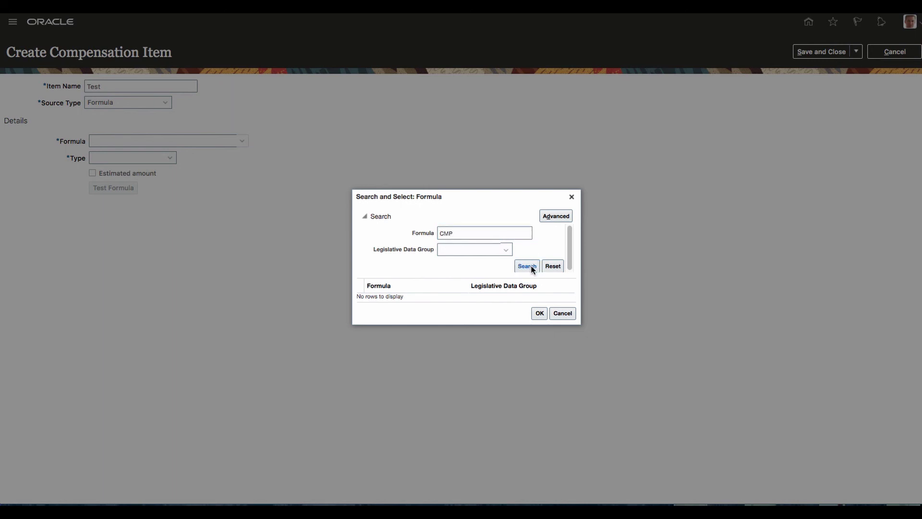
- Reset the formula search and run an advanced search for formulas whose name does not equal XXXX
{"action": "left_click", "coordinate": [557, 263]}
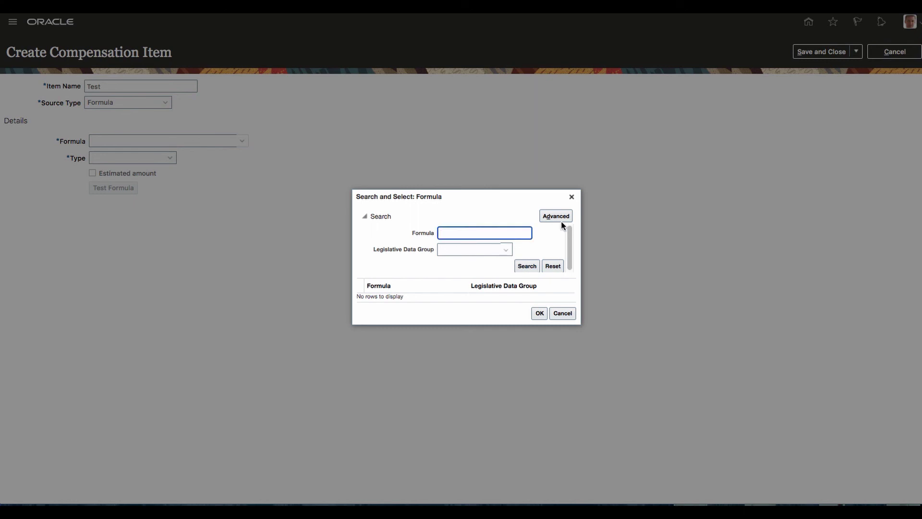
{"action": "left_click", "coordinate": [560, 216]}
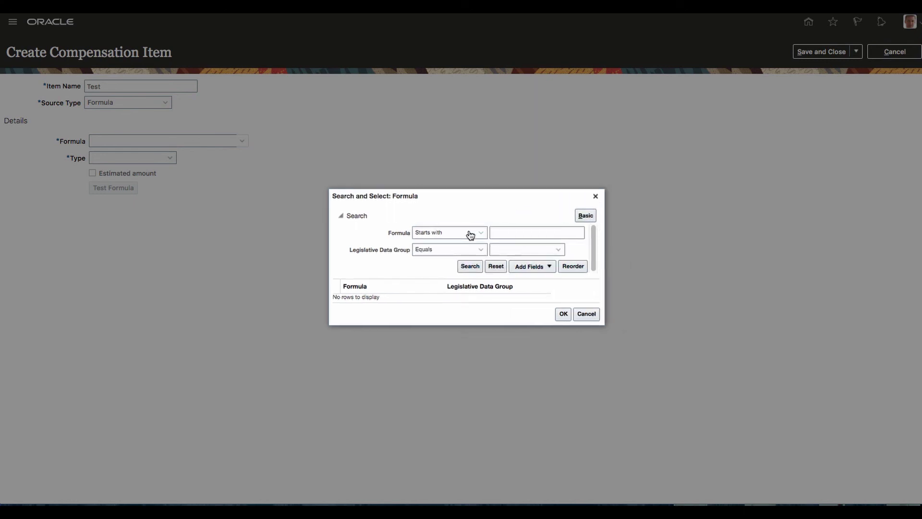
{"action": "left_click", "coordinate": [469, 233]}
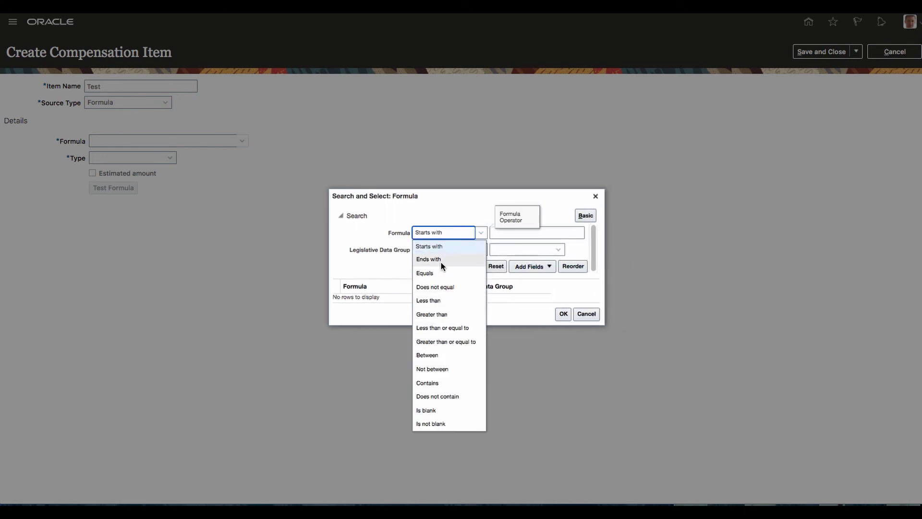
{"action": "left_click", "coordinate": [448, 285]}
{"action": "left_click", "coordinate": [521, 232]}
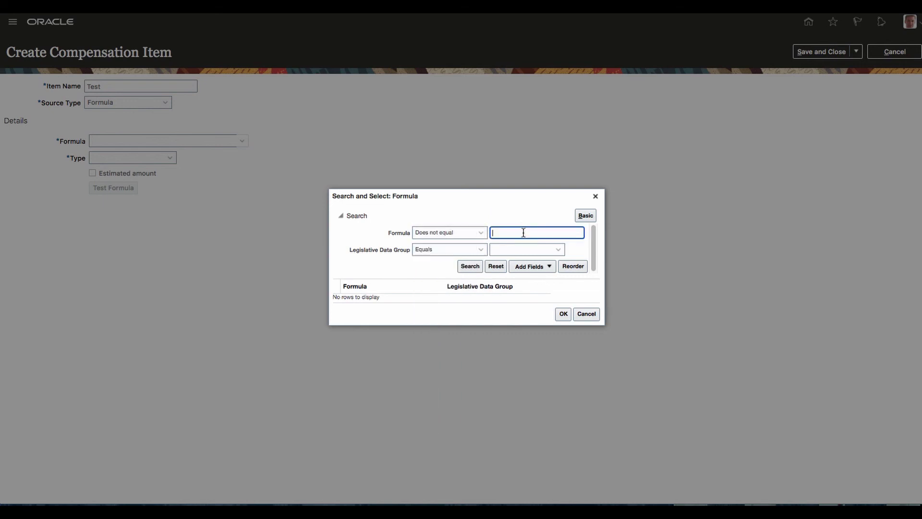
{"action": "type", "text": "XXXX"}
{"action": "key", "text": "Return"}
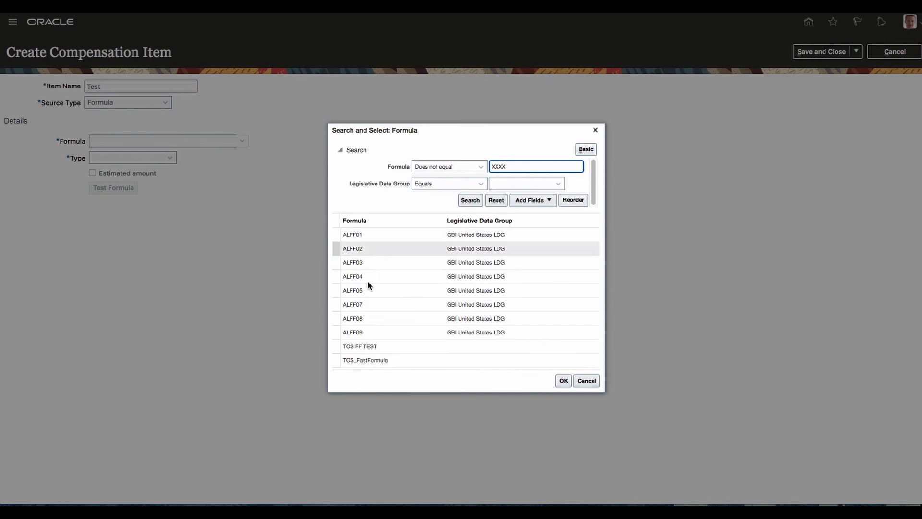